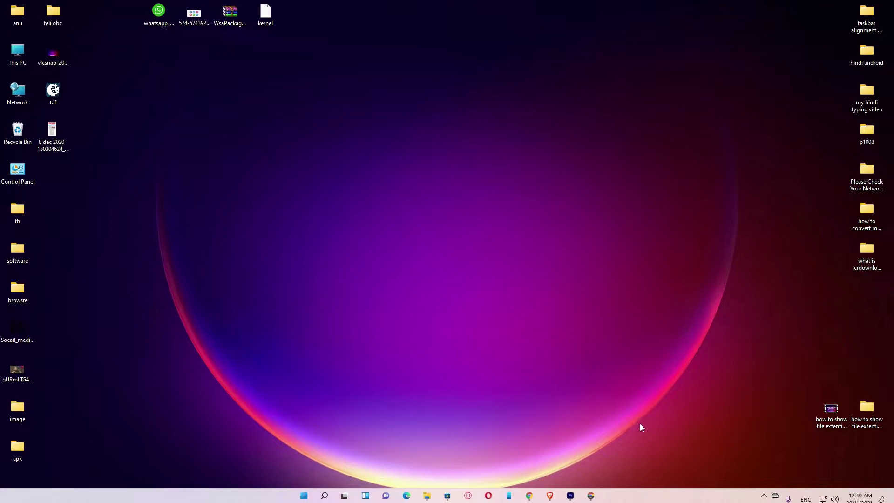
Step: Search Google for 'epson l1300 printer driver' and bring up options for the first result
{"action": "left_click", "coordinate": [590, 496]}
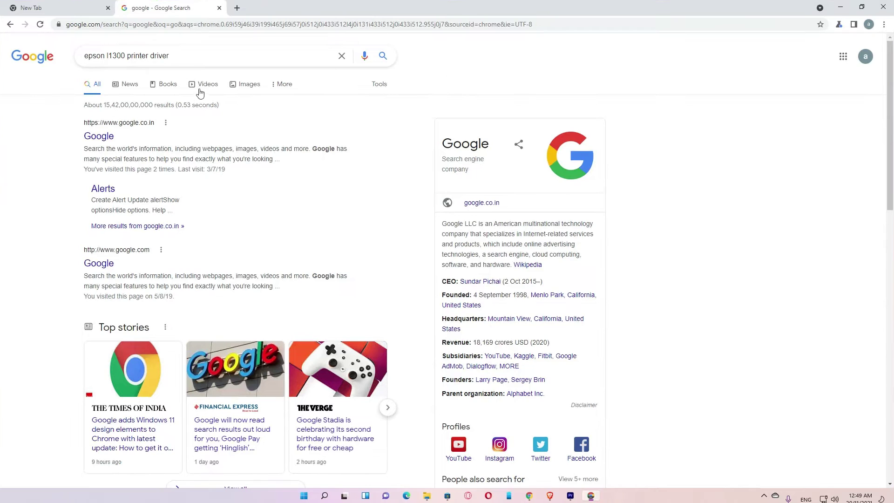
{"action": "left_click", "coordinate": [207, 52]}
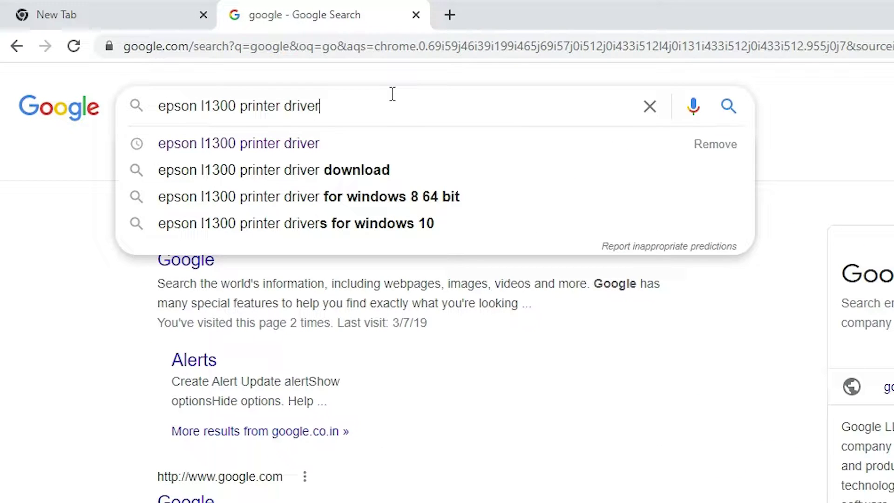
{"action": "key", "text": "Return"}
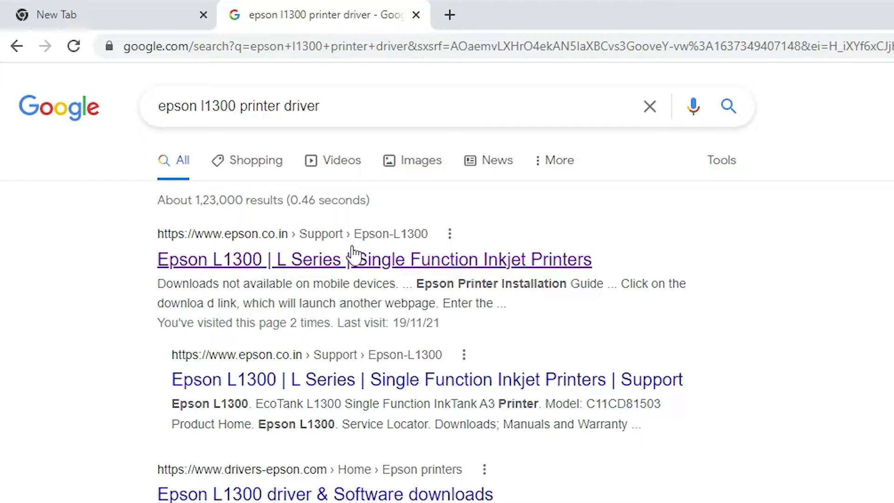
{"action": "right_click", "coordinate": [310, 262]}
Step: Open the Epson L1300 support page in a new tab and apply Windows 10 64-bit as the OS
{"action": "left_click", "coordinate": [340, 268]}
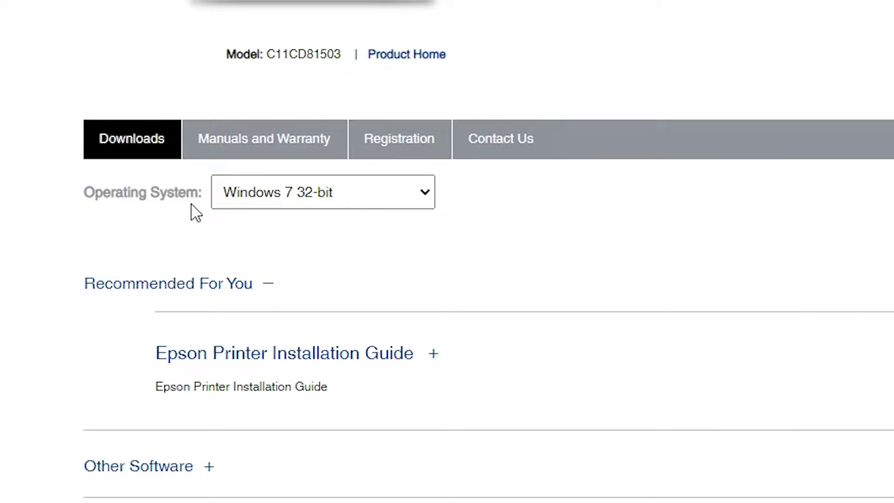
{"action": "left_click", "coordinate": [426, 193]}
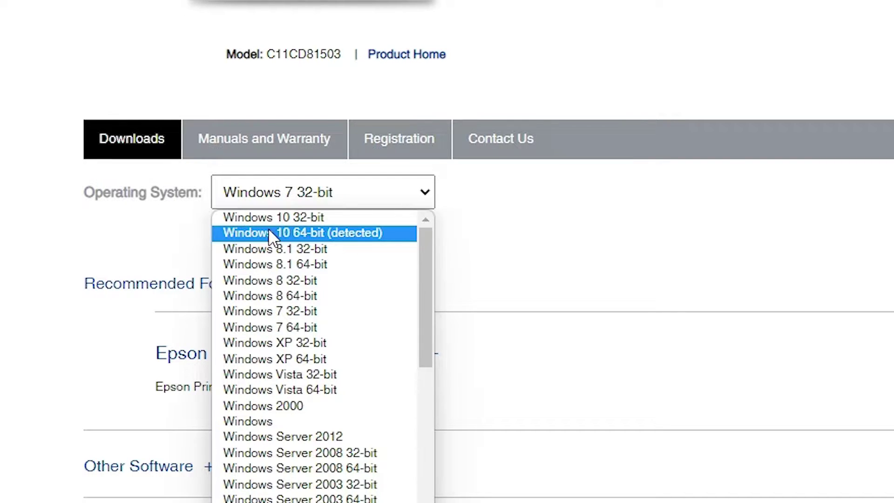
{"action": "left_click", "coordinate": [322, 232]}
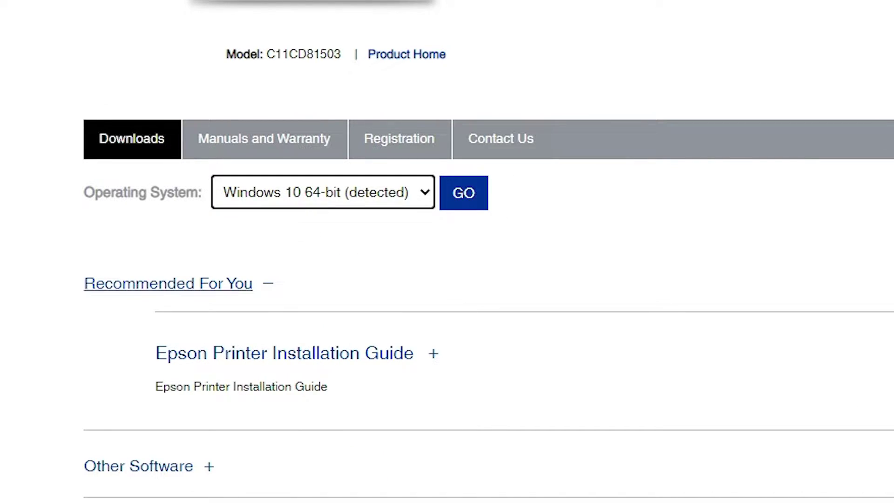
{"action": "left_click", "coordinate": [468, 199]}
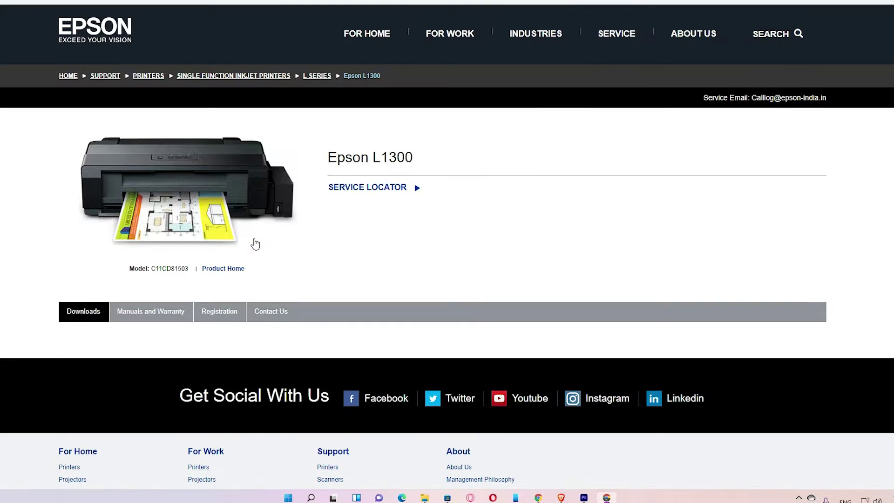
Step: Download the Printer Driver for Win 64-bit from the Drivers section, accepting the licence
{"action": "scroll", "coordinate": [352, 248], "scroll_direction": "down", "scroll_amount": 4}
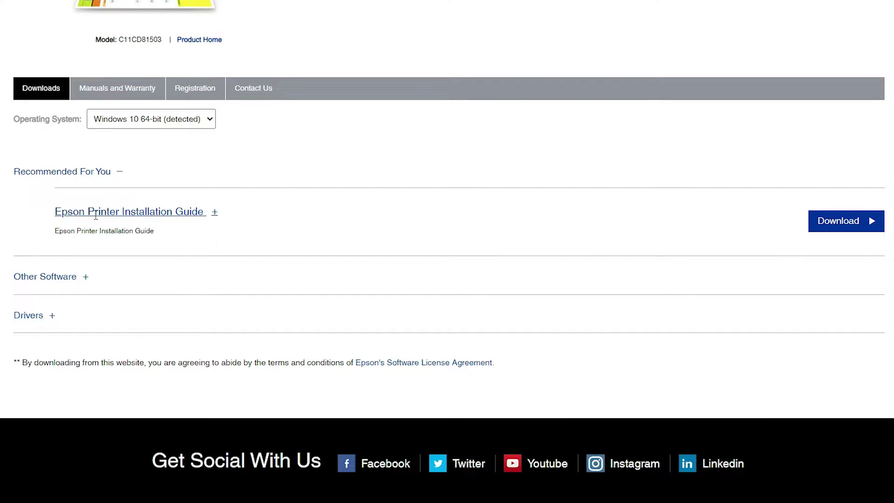
{"action": "left_click", "coordinate": [36, 319]}
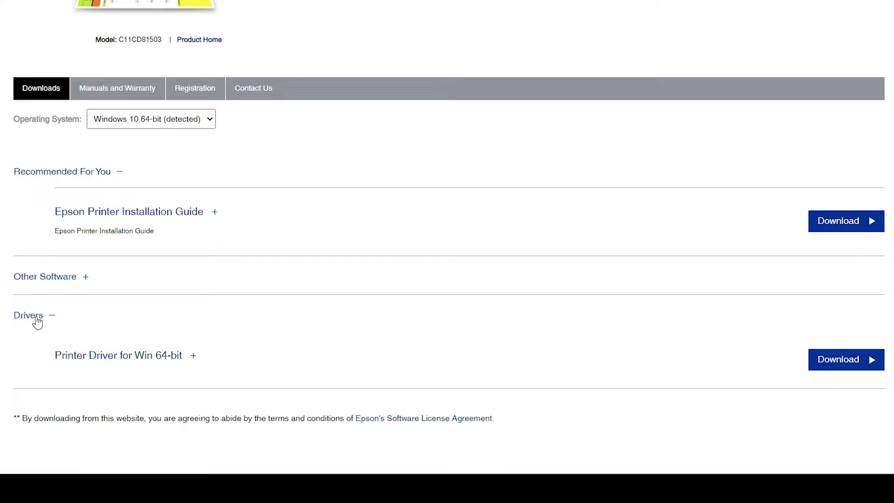
{"action": "left_click", "coordinate": [862, 358]}
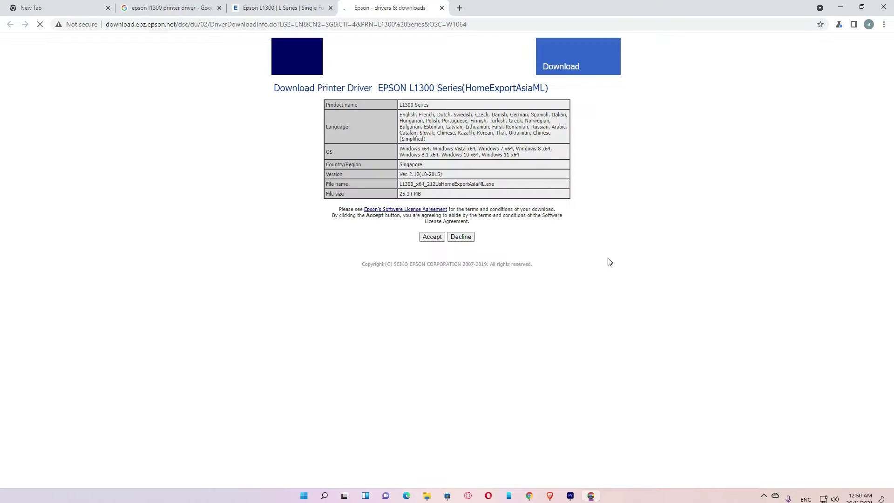
{"action": "left_click", "coordinate": [425, 238]}
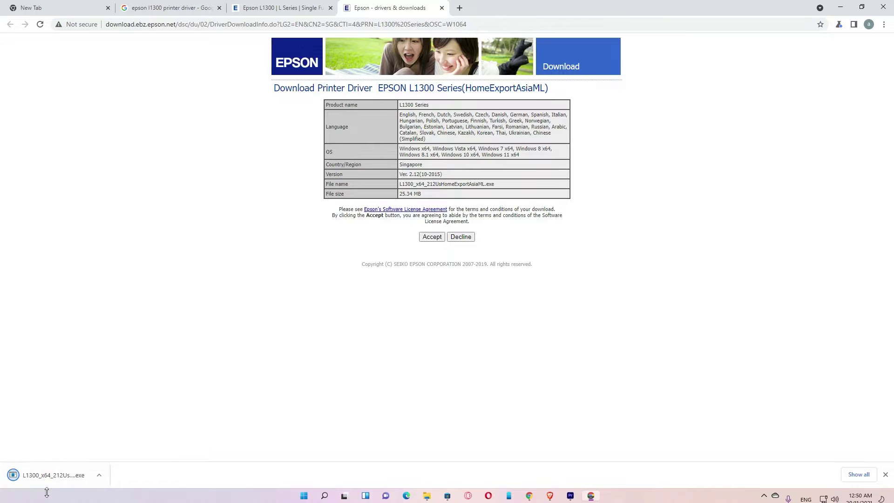
Step: Move L1300_x64_212UsHomeExportAsiaML.exe from the Downloads folder onto the desktop and close the folder
{"action": "left_click", "coordinate": [858, 474]}
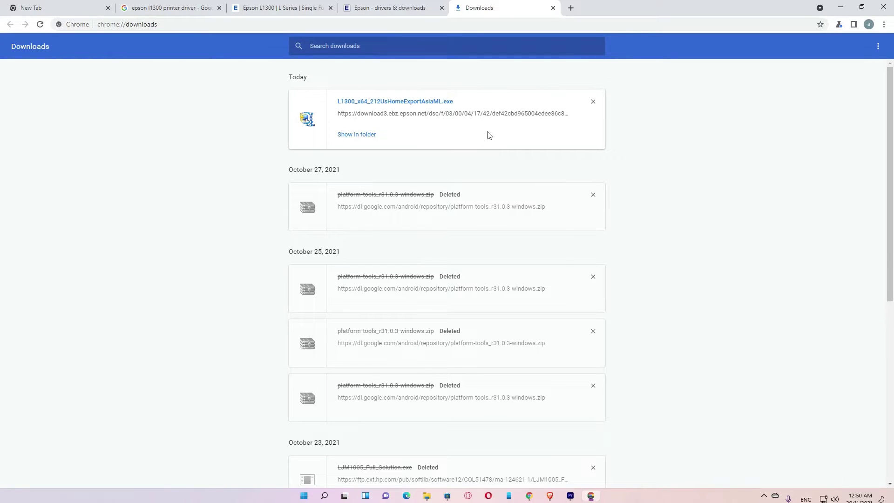
{"action": "left_click", "coordinate": [372, 135]}
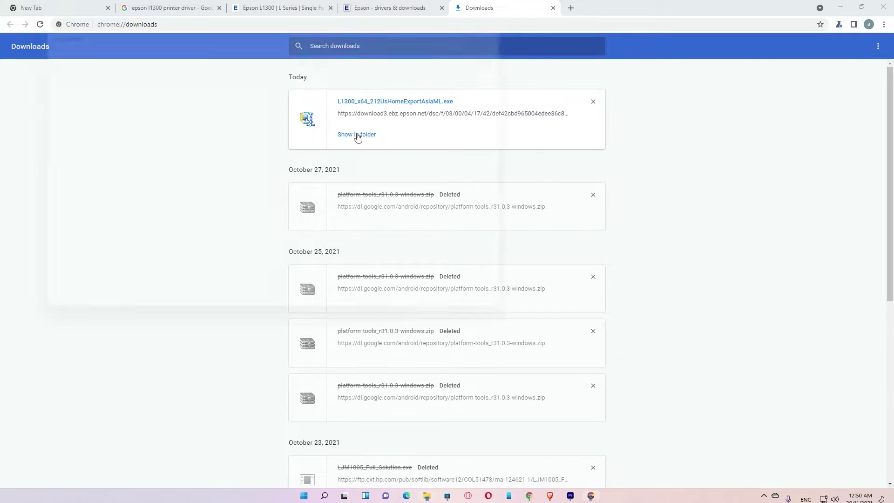
{"action": "left_click", "coordinate": [842, 7]}
{"action": "left_click_drag", "start_coordinate": [373, 20], "coordinate": [599, 39]}
{"action": "left_click_drag", "start_coordinate": [427, 130], "coordinate": [155, 223]}
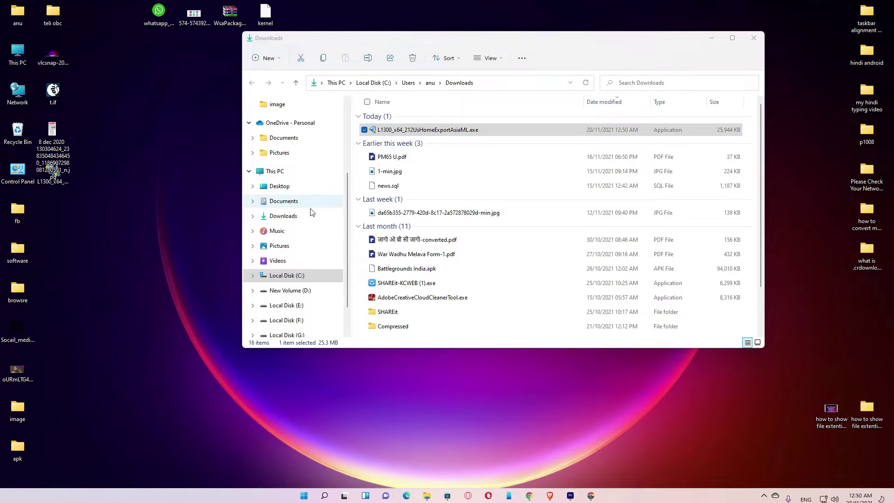
{"action": "key", "text": "alt+F4"}
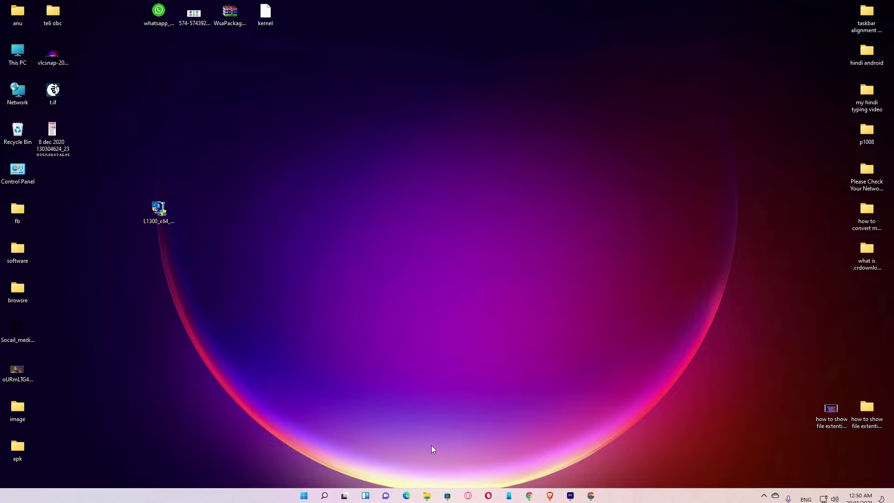
Step: Download Epson Easy Photo Print from the L1300 page's Other Software section, accepting the licence
{"action": "left_click", "coordinate": [589, 496]}
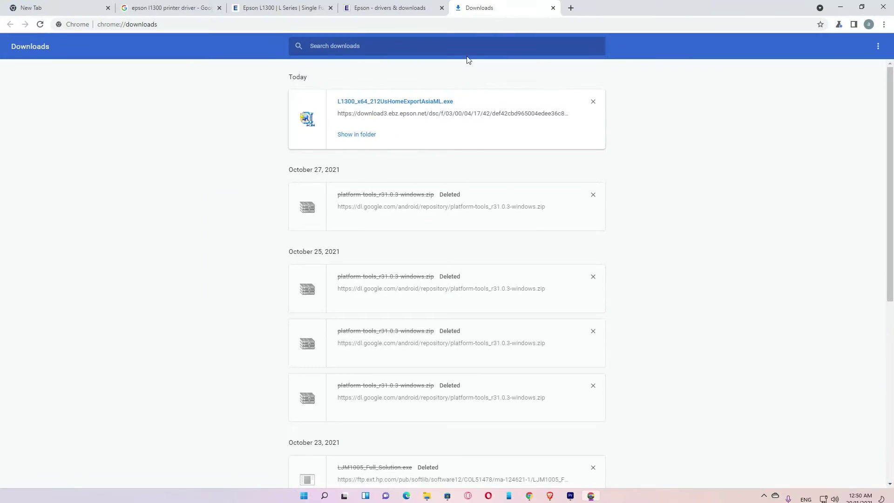
{"action": "left_click", "coordinate": [296, 3]}
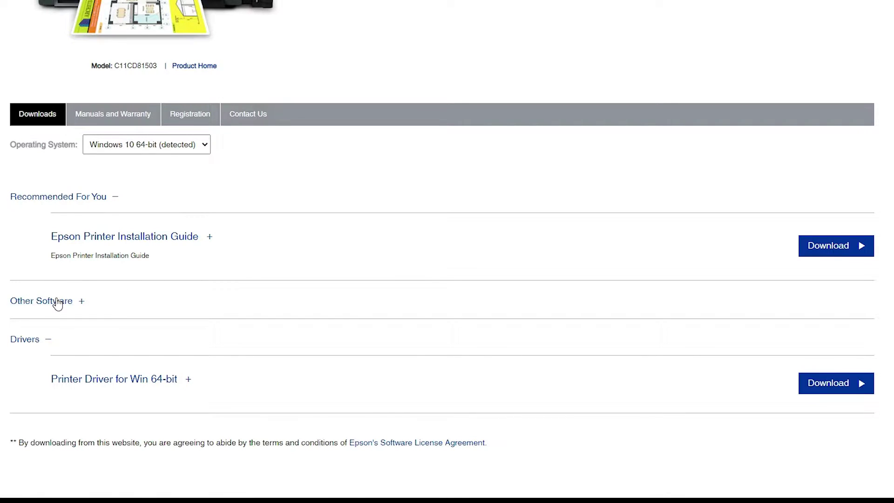
{"action": "left_click", "coordinate": [70, 301]}
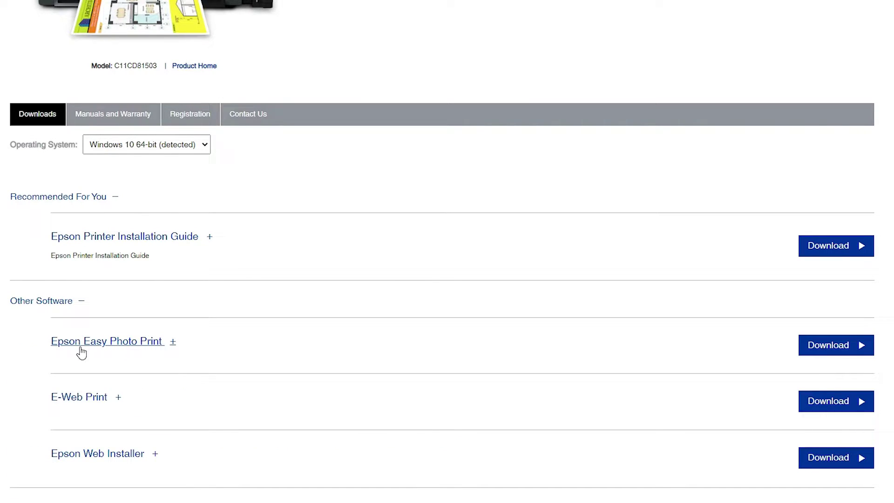
{"action": "left_click", "coordinate": [147, 348]}
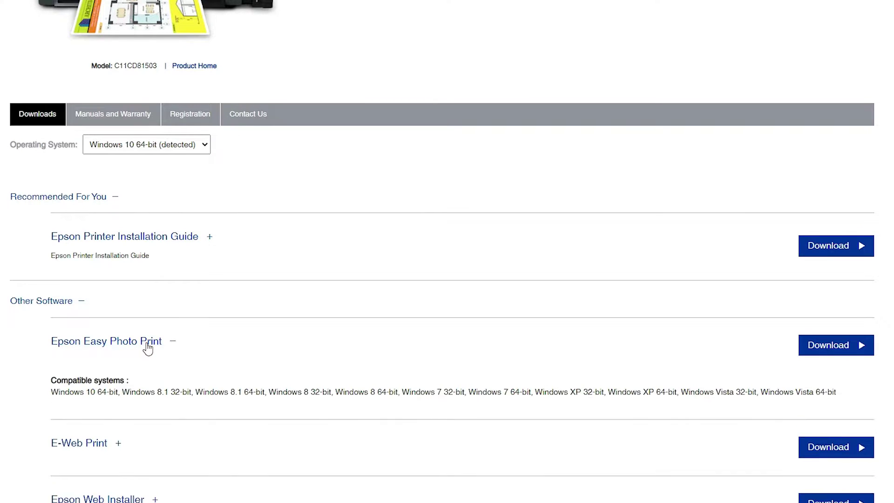
{"action": "left_click", "coordinate": [858, 347]}
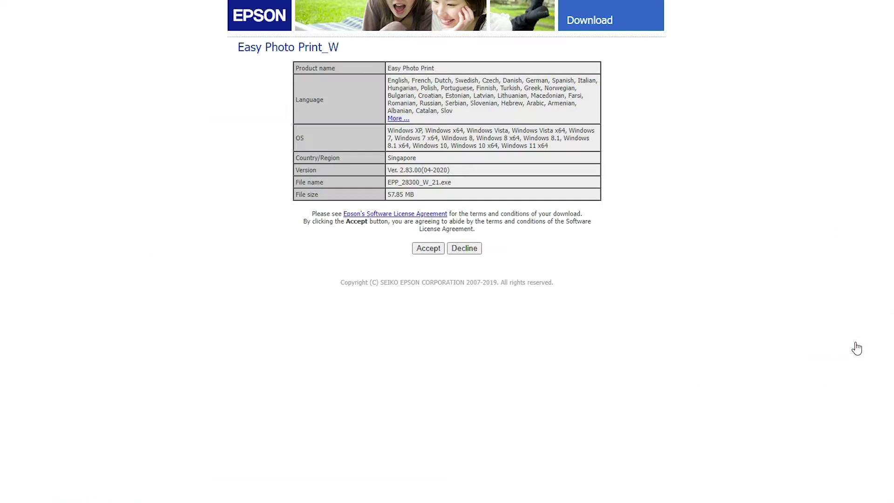
{"action": "left_click", "coordinate": [426, 250]}
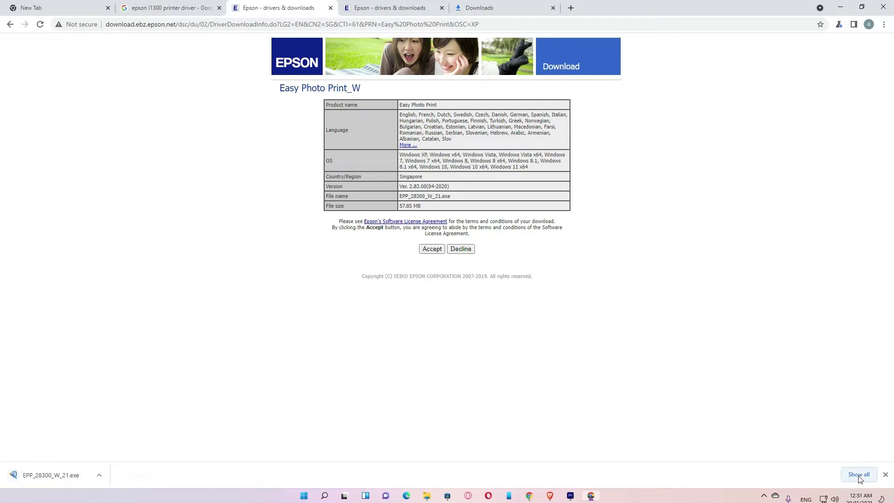
Step: Move EPP_28300_W_21.exe from the Downloads folder onto the desktop and minimize the window
{"action": "left_click", "coordinate": [859, 474]}
{"action": "left_click", "coordinate": [357, 136]}
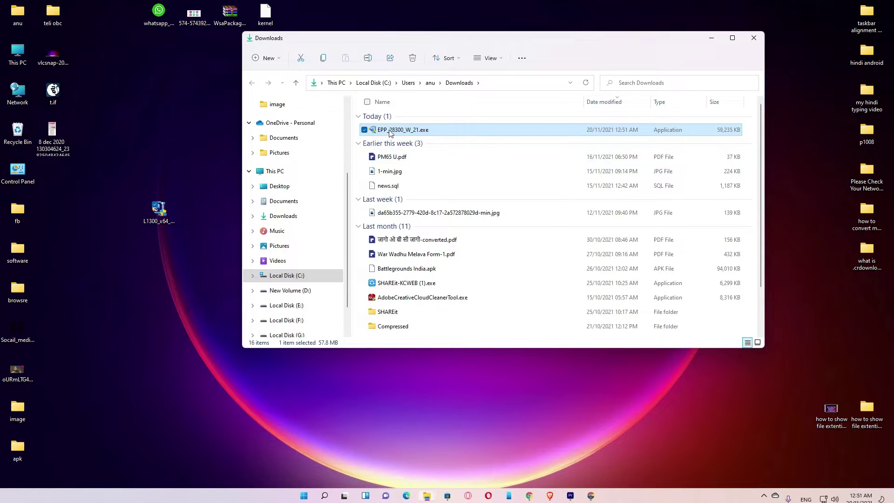
{"action": "left_click_drag", "start_coordinate": [390, 132], "coordinate": [41, 168]}
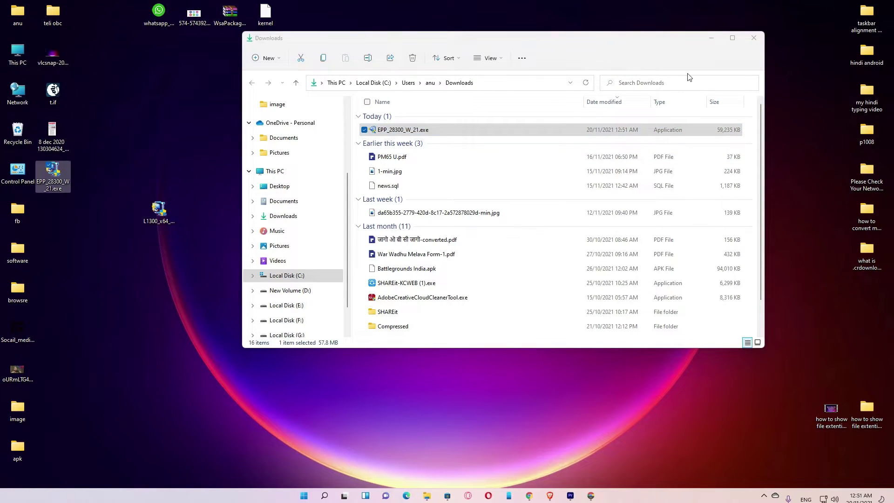
{"action": "left_click", "coordinate": [705, 37]}
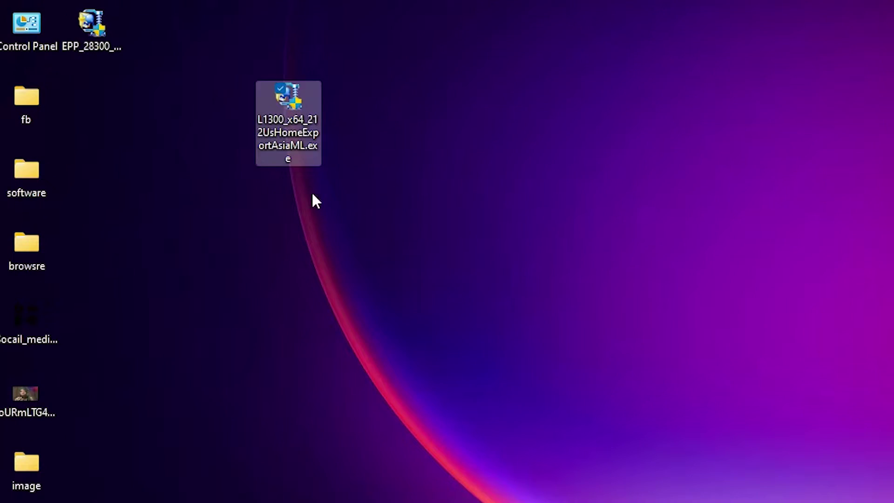
Step: Extract L1300_x64_212UsHomeExportAsiaML.exe with WinRAR and place the new folder below the installer
{"action": "right_click", "coordinate": [292, 127]}
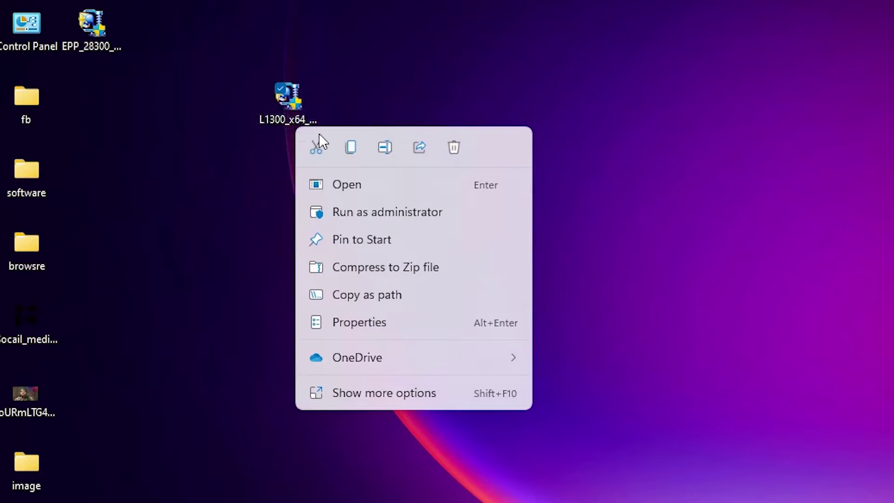
{"action": "left_click", "coordinate": [391, 395]}
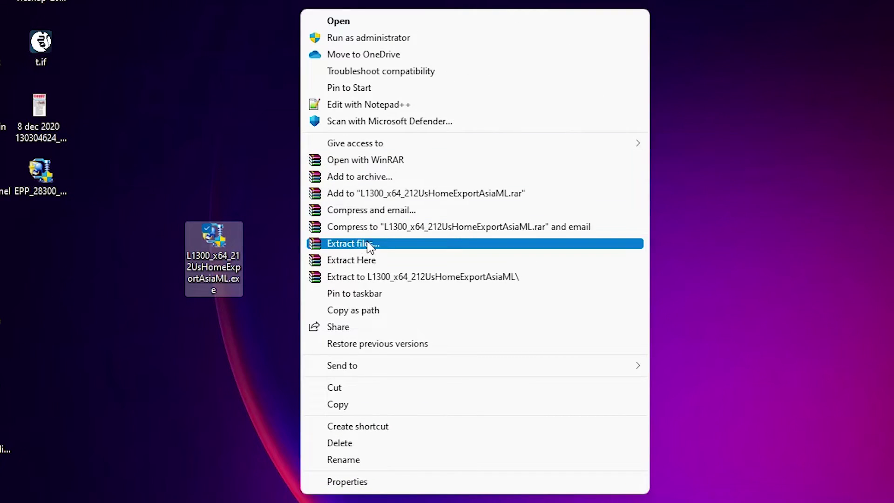
{"action": "left_click", "coordinate": [381, 245]}
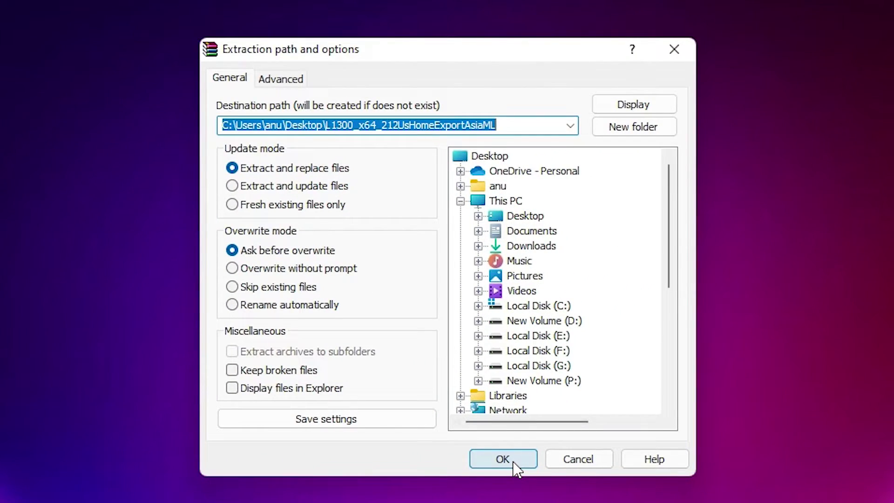
{"action": "left_click", "coordinate": [513, 462]}
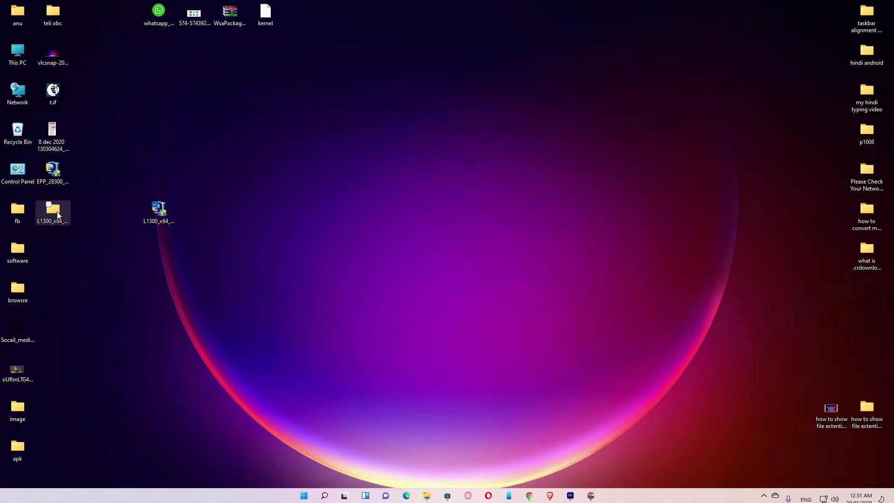
{"action": "left_click_drag", "start_coordinate": [59, 215], "coordinate": [182, 251]}
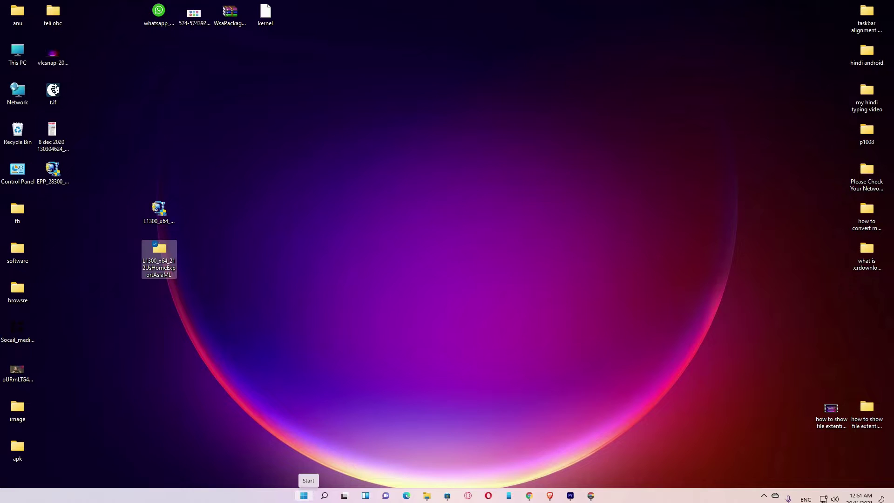
Step: Find Control Panel through Start search and go to Devices and Printers
{"action": "left_click", "coordinate": [303, 496]}
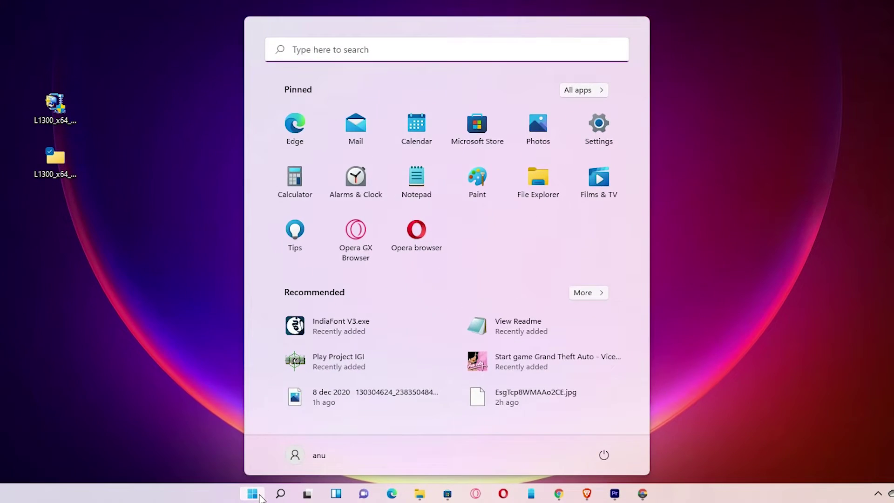
{"action": "type", "text": "control Panel"}
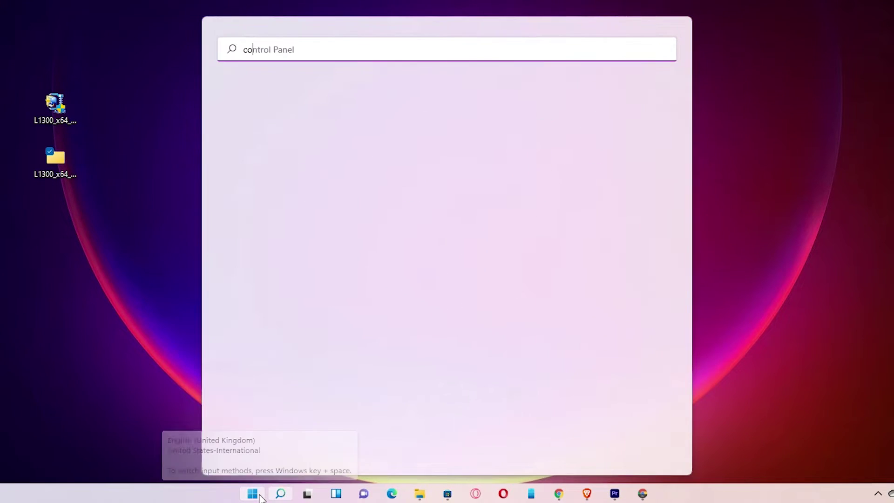
{"action": "left_click", "coordinate": [255, 162]}
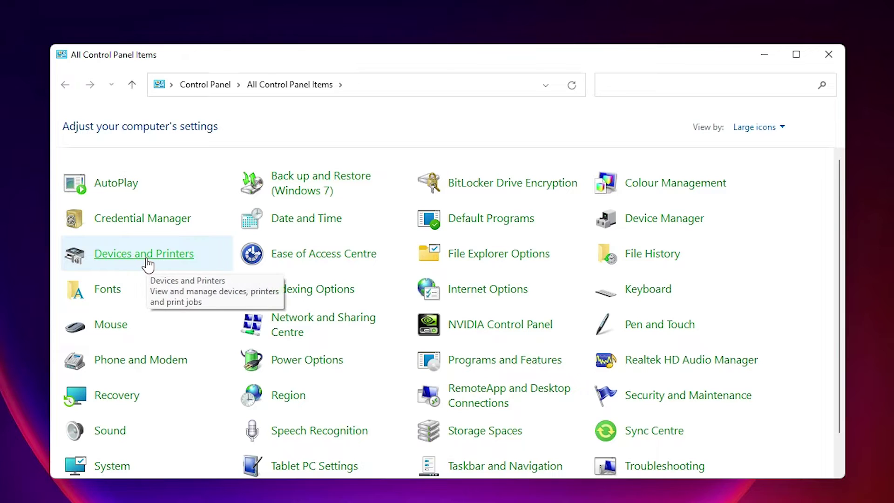
{"action": "left_click", "coordinate": [148, 265]}
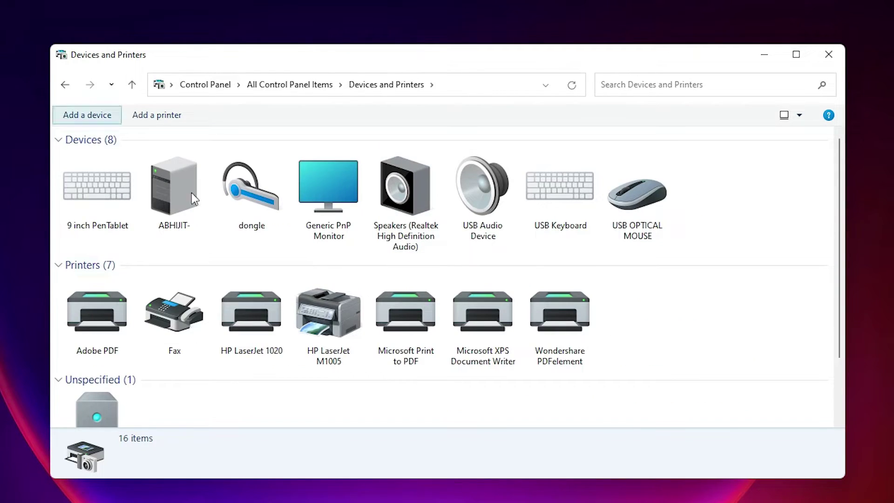
Step: Add an unlisted local printer with manual settings on the existing USB001 virtual USB port
{"action": "left_click", "coordinate": [172, 116]}
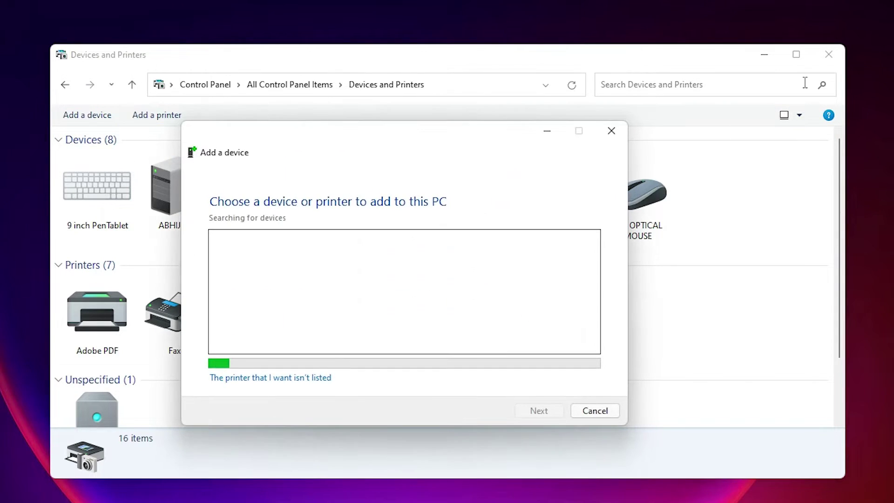
{"action": "left_click", "coordinate": [764, 57]}
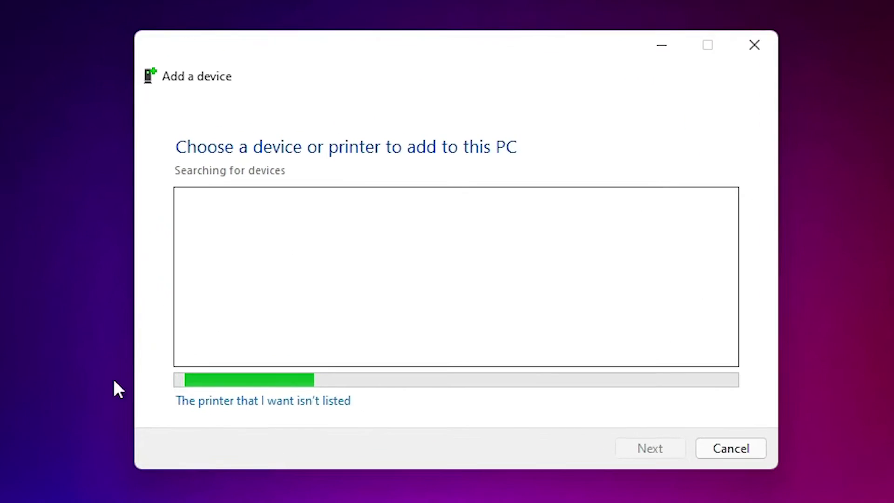
{"action": "left_click", "coordinate": [307, 406]}
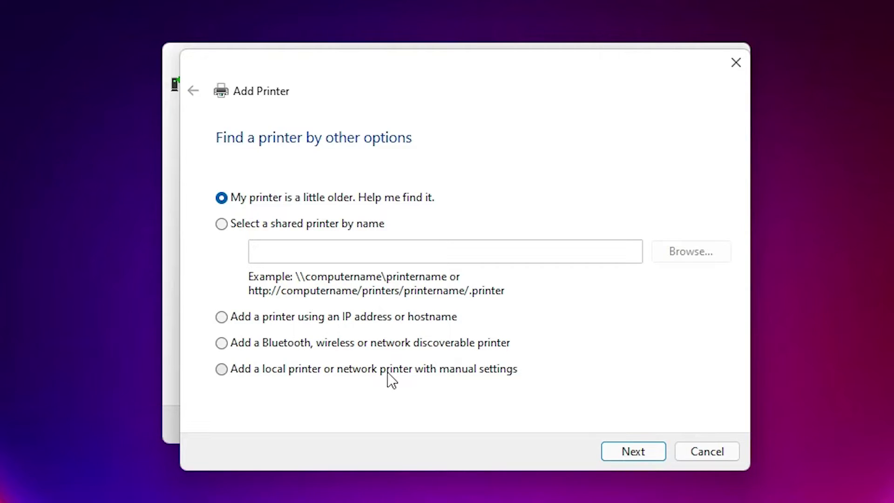
{"action": "left_click", "coordinate": [494, 373]}
{"action": "left_click", "coordinate": [638, 450]}
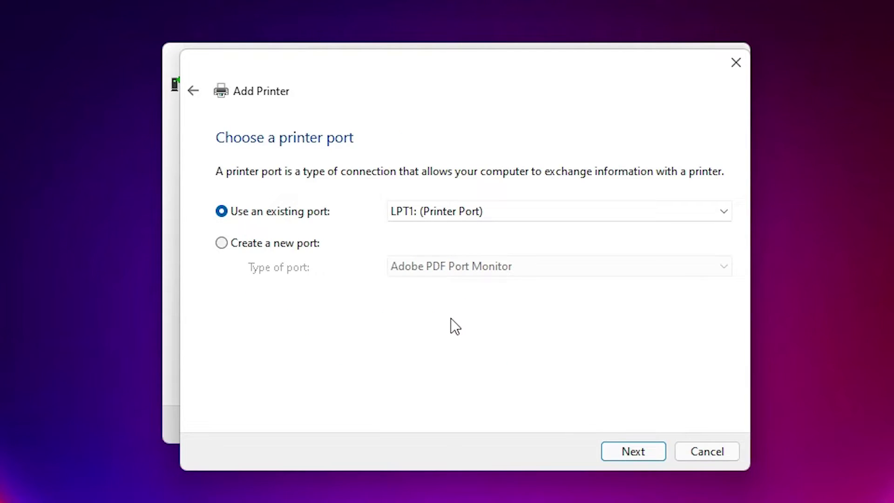
{"action": "left_click", "coordinate": [530, 209]}
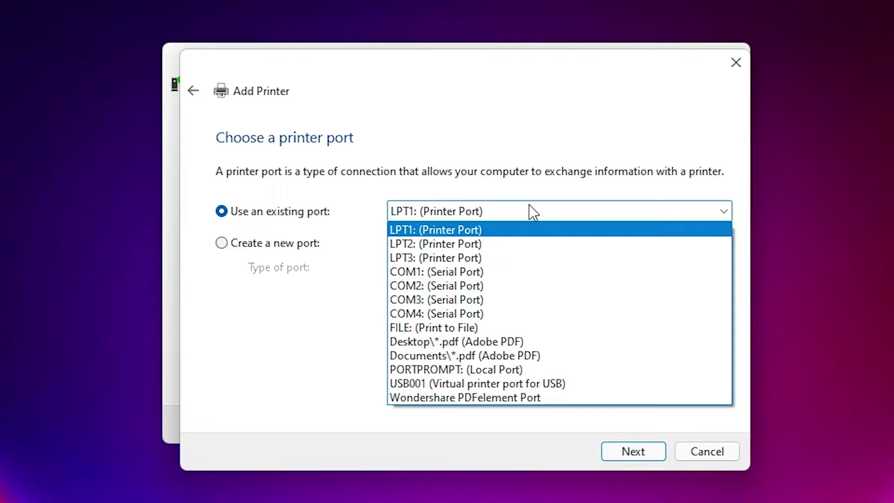
{"action": "left_click", "coordinate": [464, 384]}
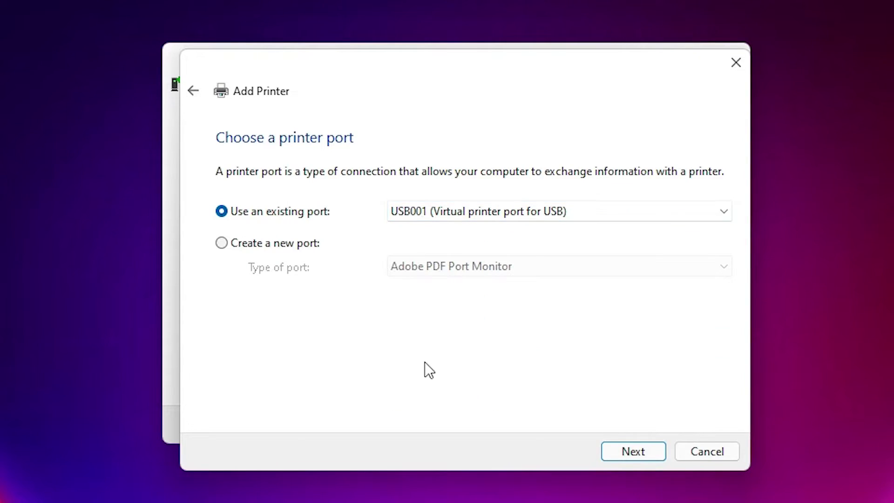
Step: Choose Have Disk and browse to the Desktop in the Locate File dialog
{"action": "left_click", "coordinate": [622, 450]}
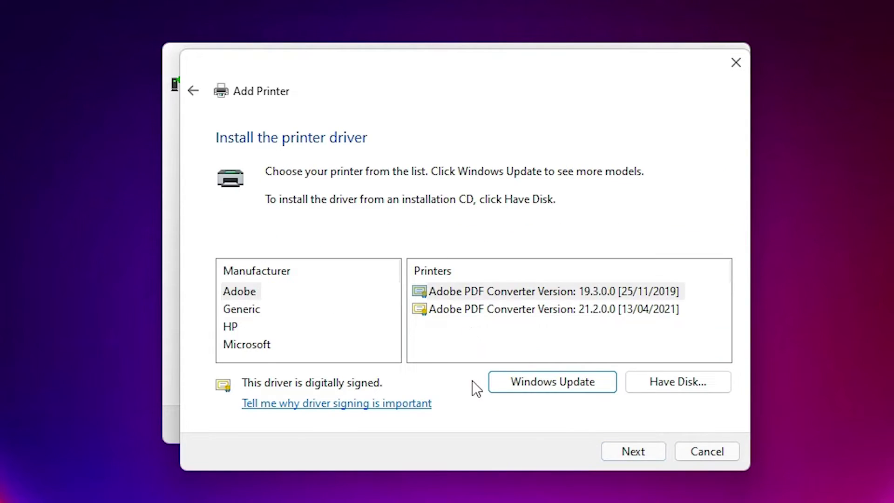
{"action": "left_click", "coordinate": [678, 388]}
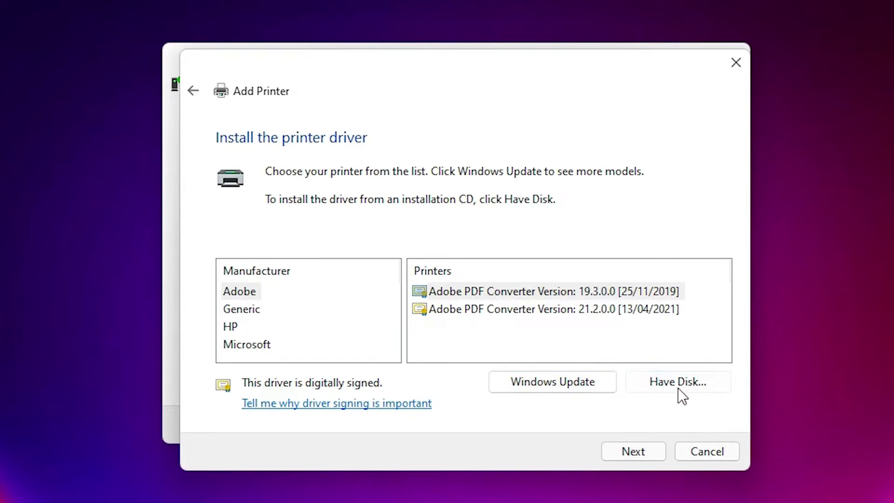
{"action": "left_click", "coordinate": [624, 354]}
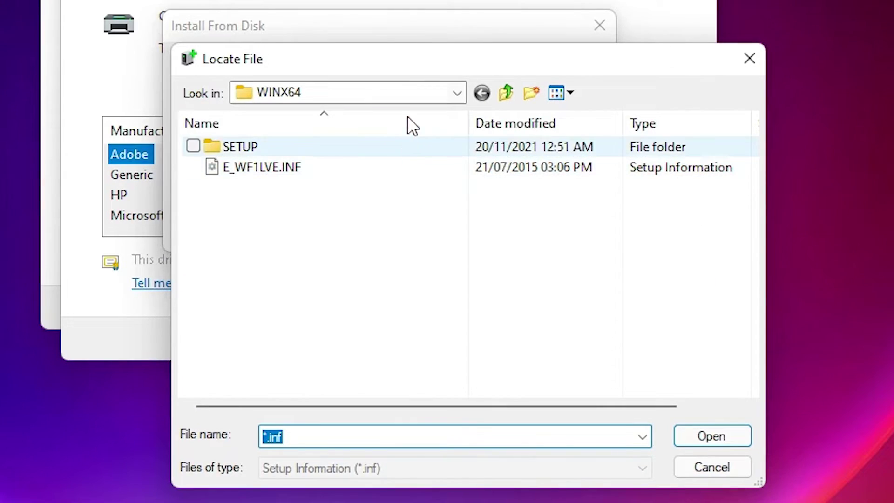
{"action": "left_click", "coordinate": [481, 239]}
{"action": "left_click", "coordinate": [406, 94]}
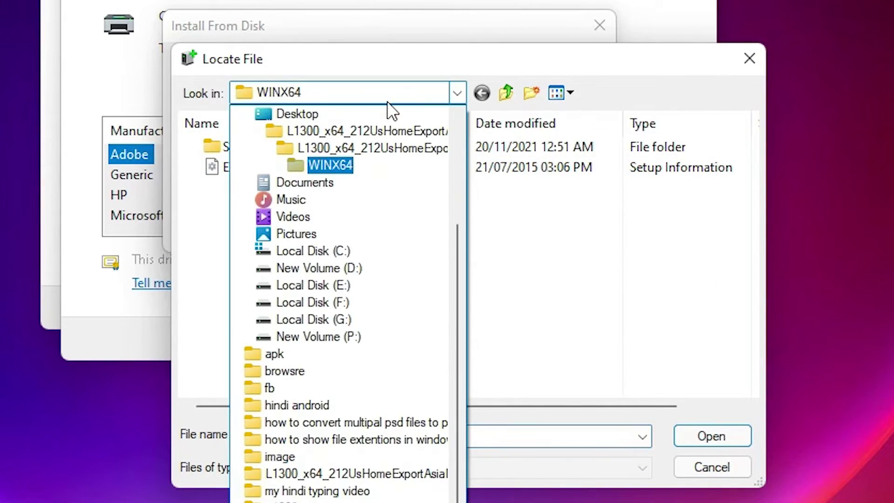
{"action": "scroll", "coordinate": [305, 162], "scroll_direction": "up", "scroll_amount": 3}
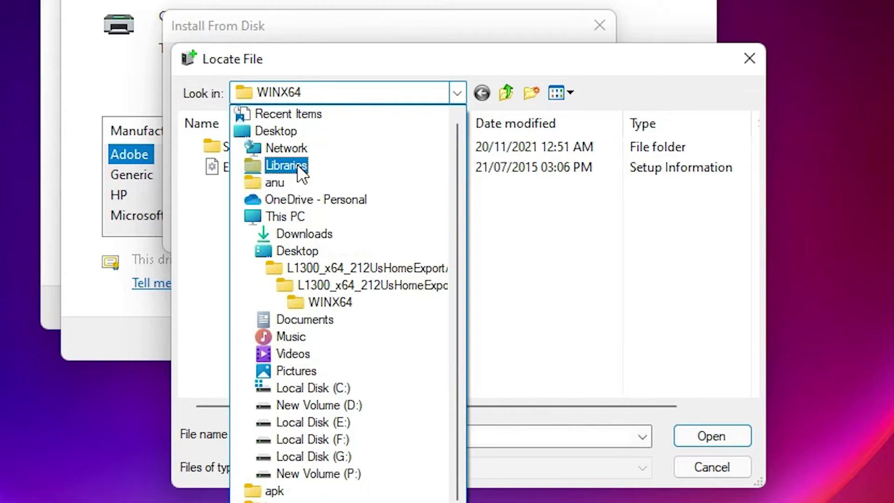
{"action": "left_click", "coordinate": [305, 133]}
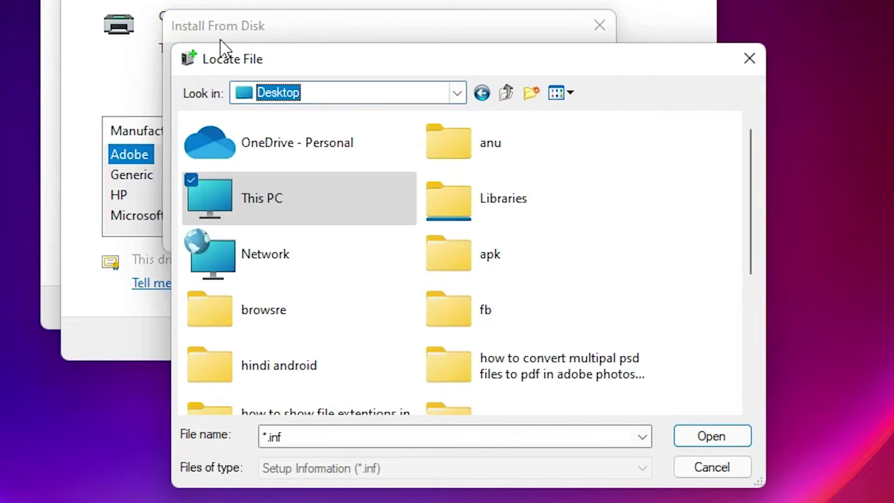
Step: Select E_WF1LVE.INF in L1300_x64_212UsHomeExportAsiaML\WINX64 and confirm it as the driver source
{"action": "left_click", "coordinate": [487, 278]}
{"action": "key", "text": "l"}
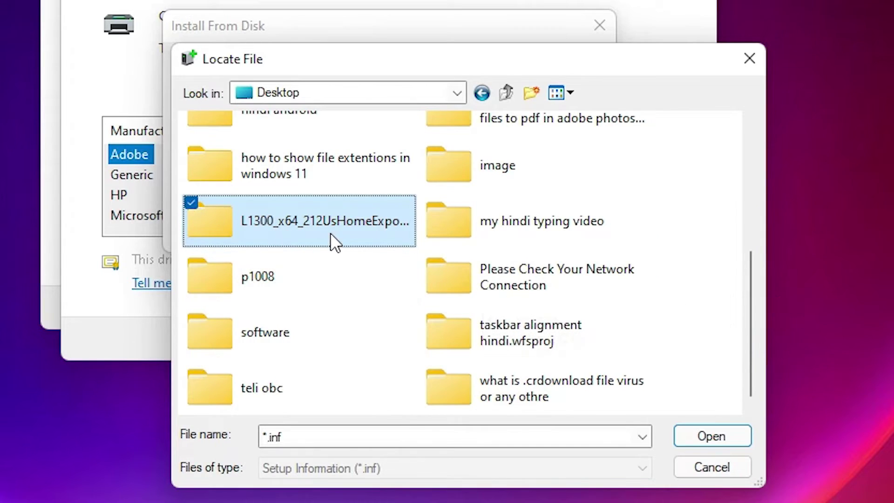
{"action": "double_click", "coordinate": [311, 221]}
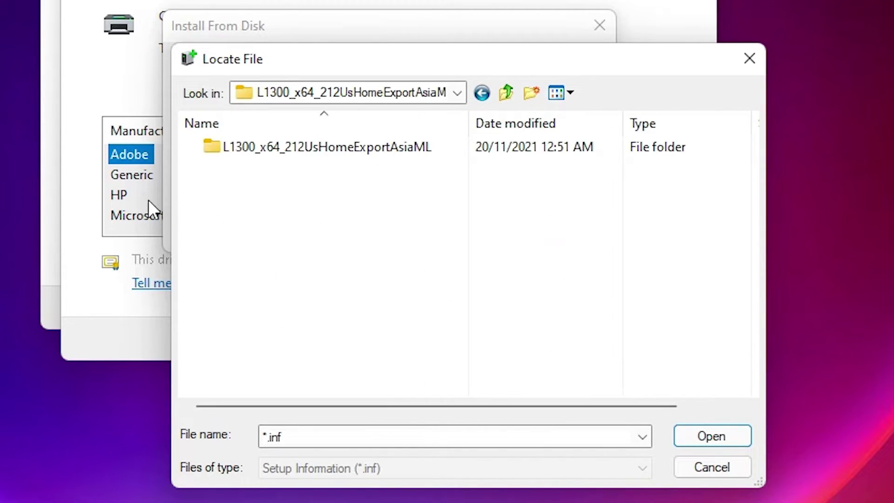
{"action": "double_click", "coordinate": [258, 154]}
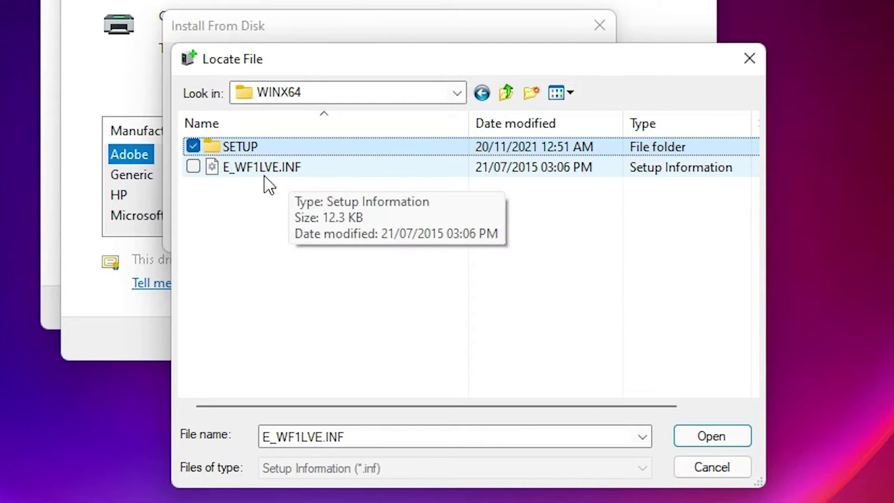
{"action": "left_click", "coordinate": [286, 174]}
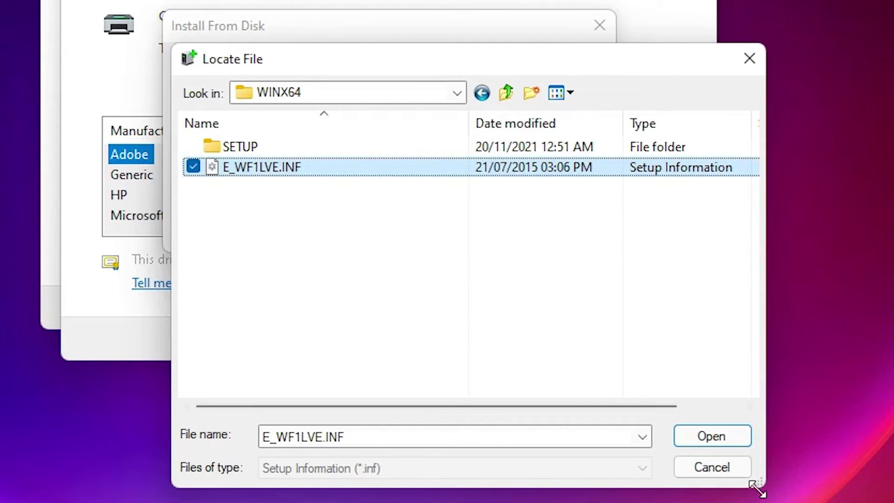
{"action": "left_click", "coordinate": [736, 437]}
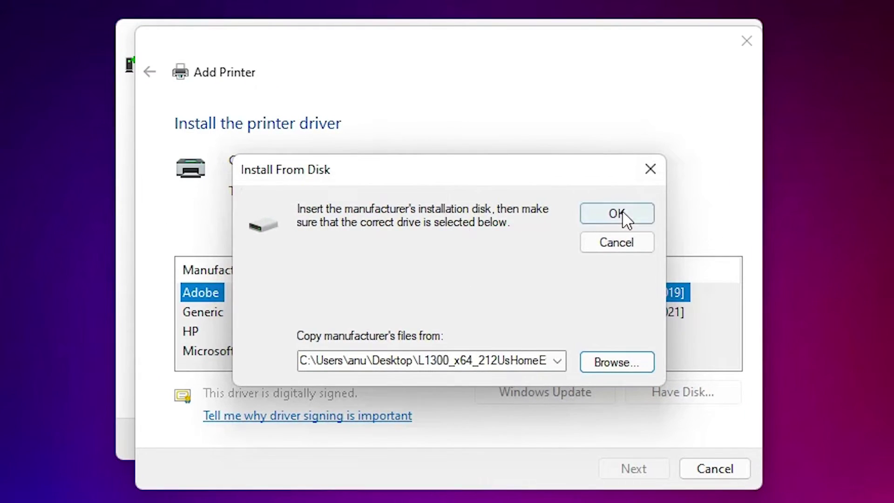
{"action": "left_click", "coordinate": [548, 81]}
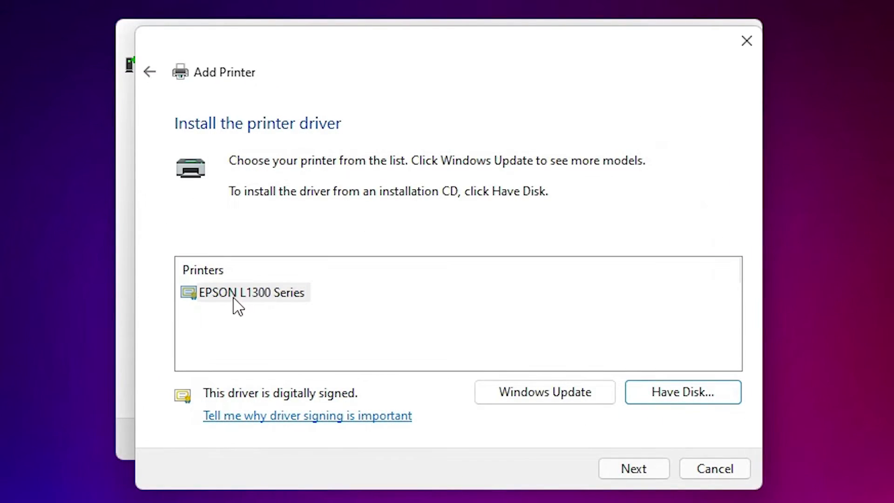
Step: Install EPSON L1300 Series with its default name, set to Do not share this printer
{"action": "left_click", "coordinate": [266, 297]}
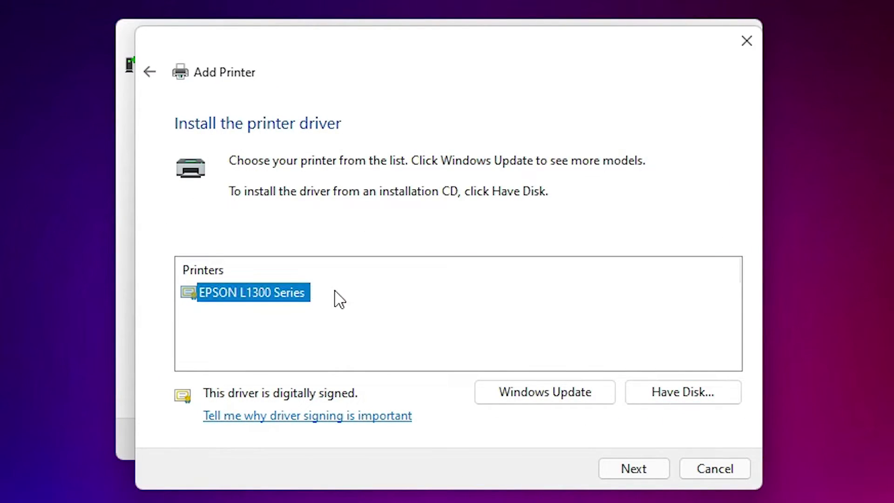
{"action": "left_click", "coordinate": [650, 470]}
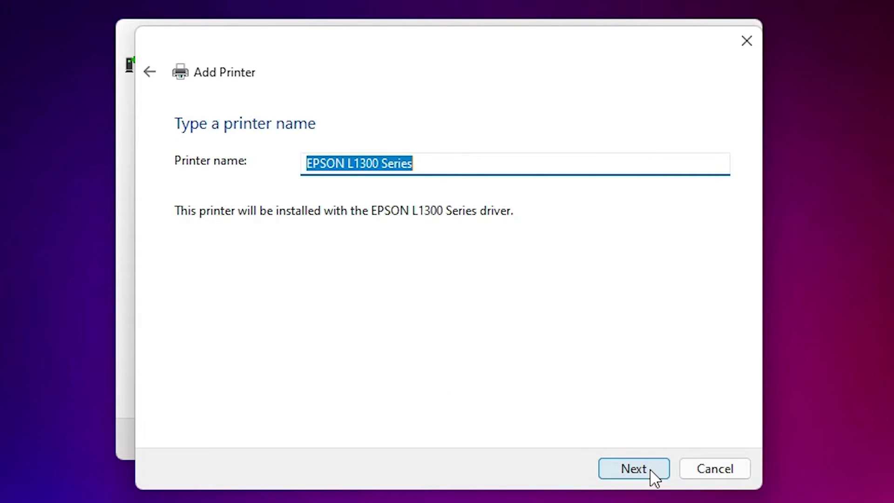
{"action": "key", "text": "Return"}
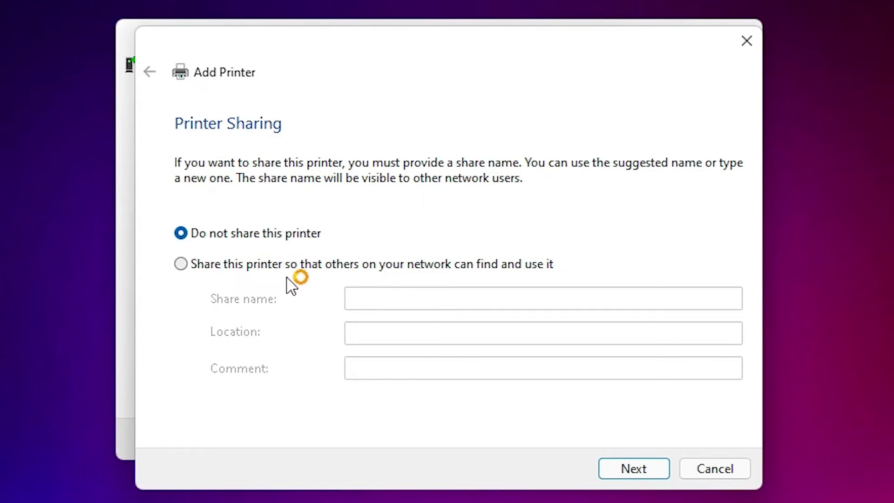
{"action": "left_click", "coordinate": [286, 267]}
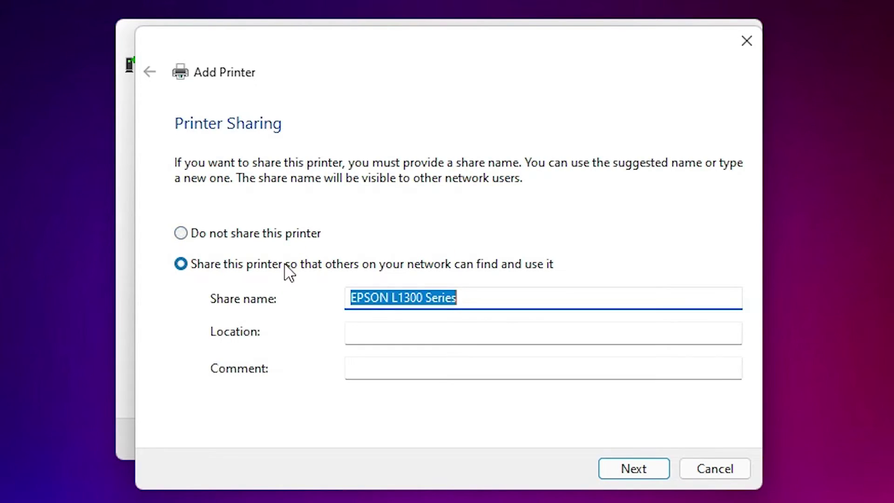
{"action": "left_click", "coordinate": [263, 236]}
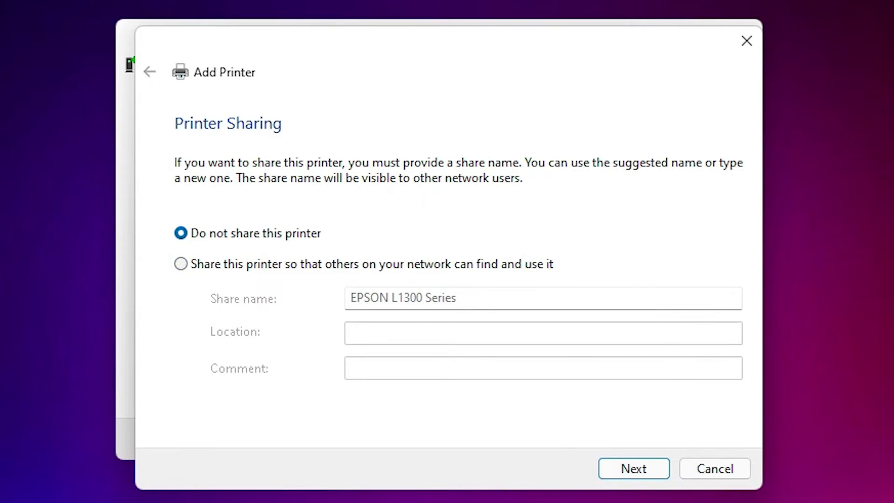
{"action": "left_click", "coordinate": [634, 469]}
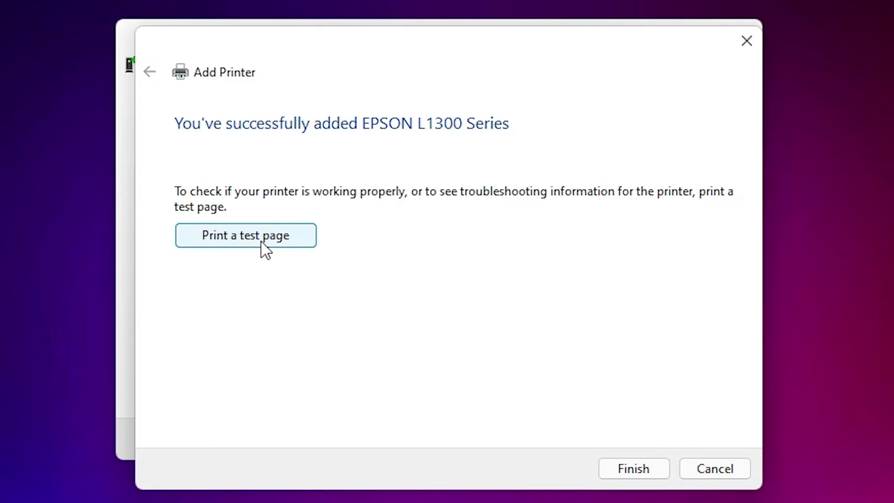
{"action": "left_click", "coordinate": [638, 468]}
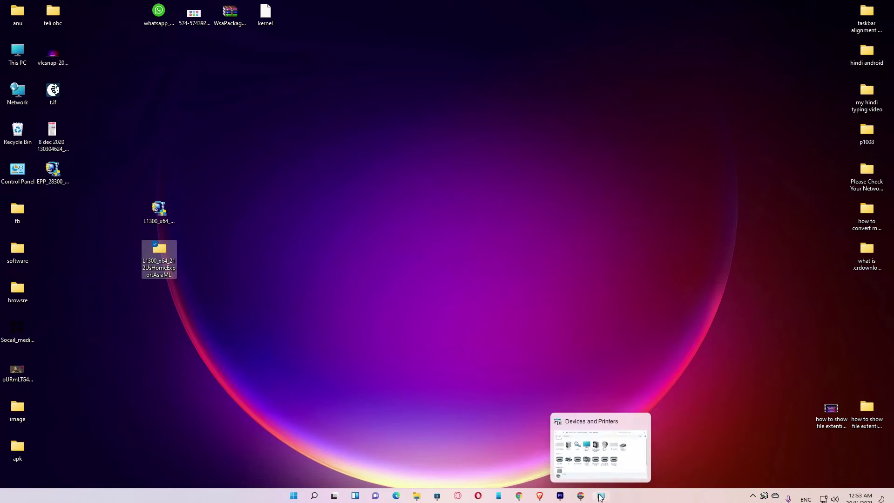
Step: Confirm EPSON L1300 Series is among the 8 printers, then place EPP_28300_W_21.exe below the L1300 folder
{"action": "left_click", "coordinate": [600, 496]}
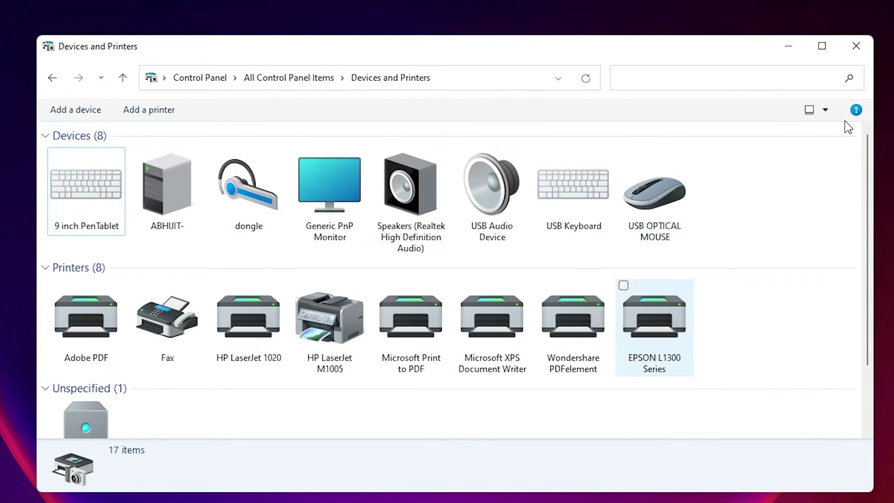
{"action": "left_click", "coordinate": [792, 45]}
{"action": "left_click", "coordinate": [53, 172]}
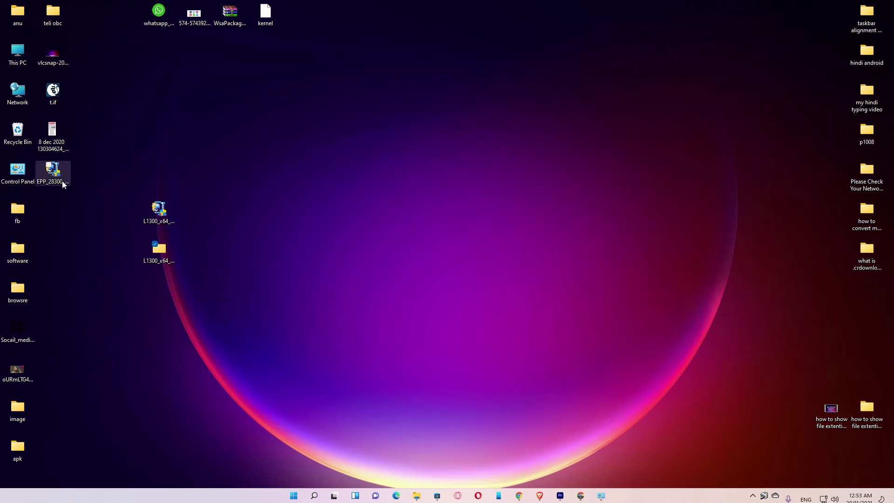
{"action": "left_click_drag", "start_coordinate": [54, 181], "coordinate": [154, 303]}
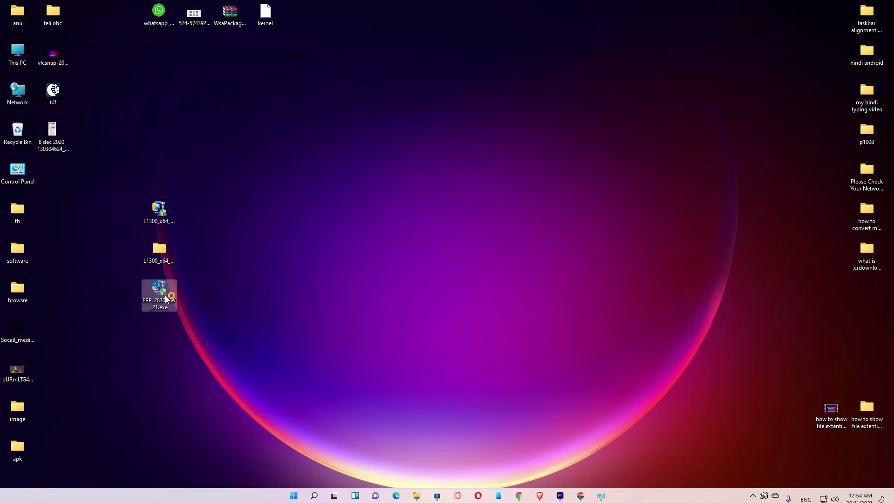
Step: Run EPP_28300_W_21.exe, accept the licence terms, and finish the Epson Easy Photo Print setup
{"action": "double_click", "coordinate": [165, 296]}
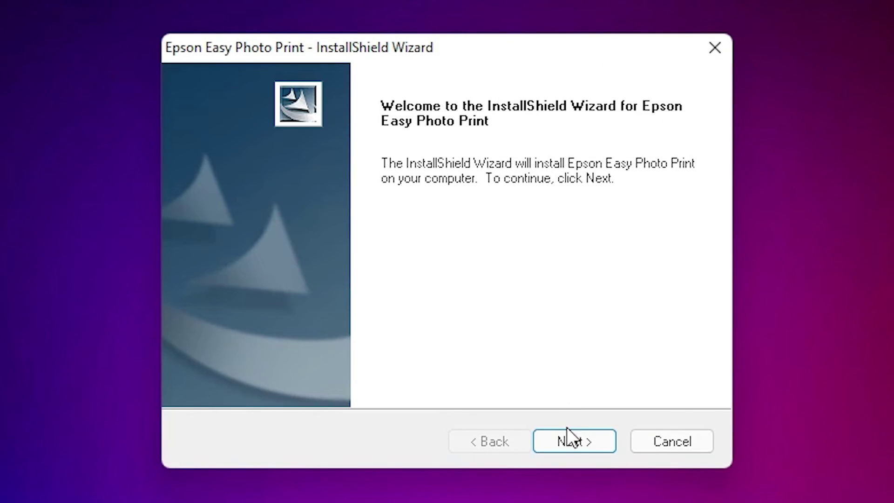
{"action": "left_click", "coordinate": [567, 438]}
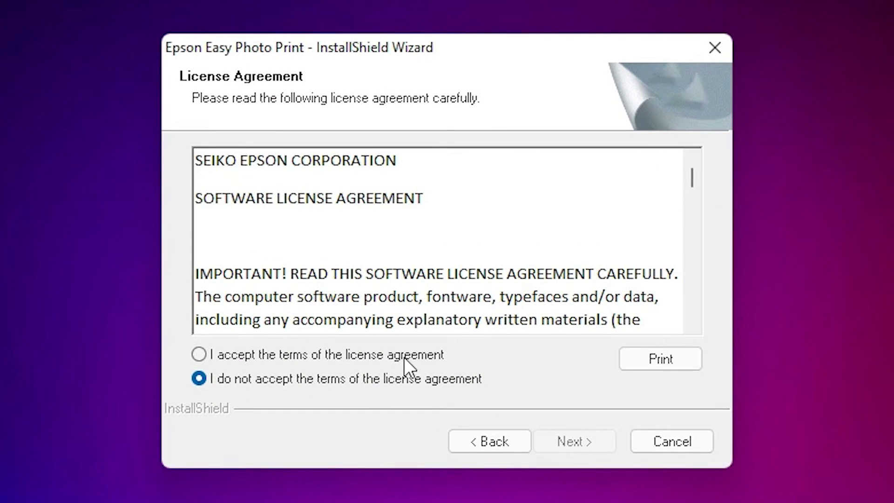
{"action": "left_click", "coordinate": [403, 354]}
{"action": "left_click", "coordinate": [563, 440]}
{"action": "left_click", "coordinate": [563, 440]}
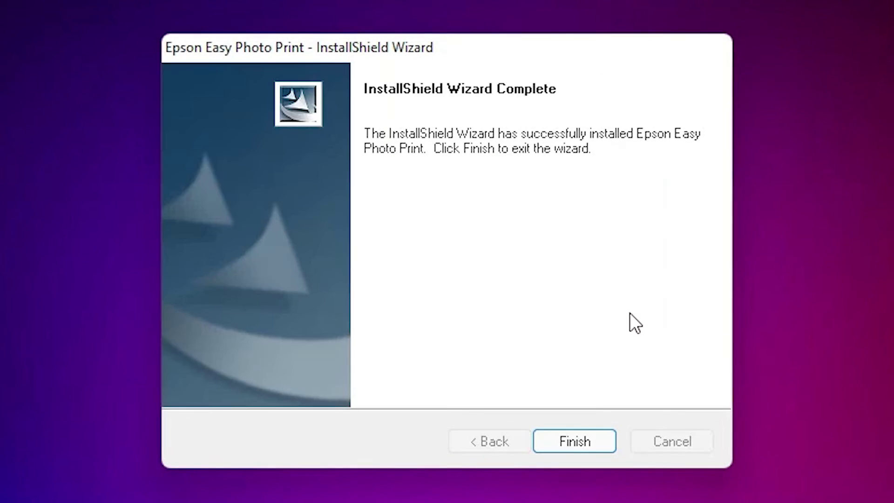
{"action": "left_click", "coordinate": [571, 445]}
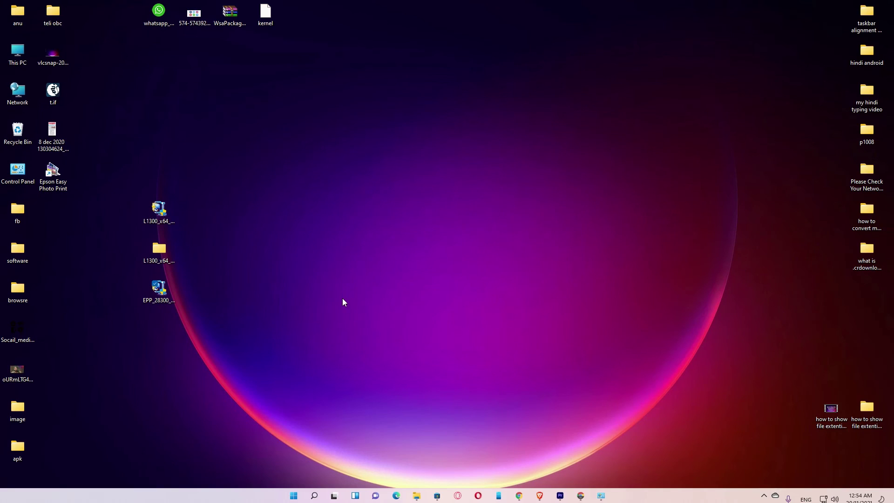